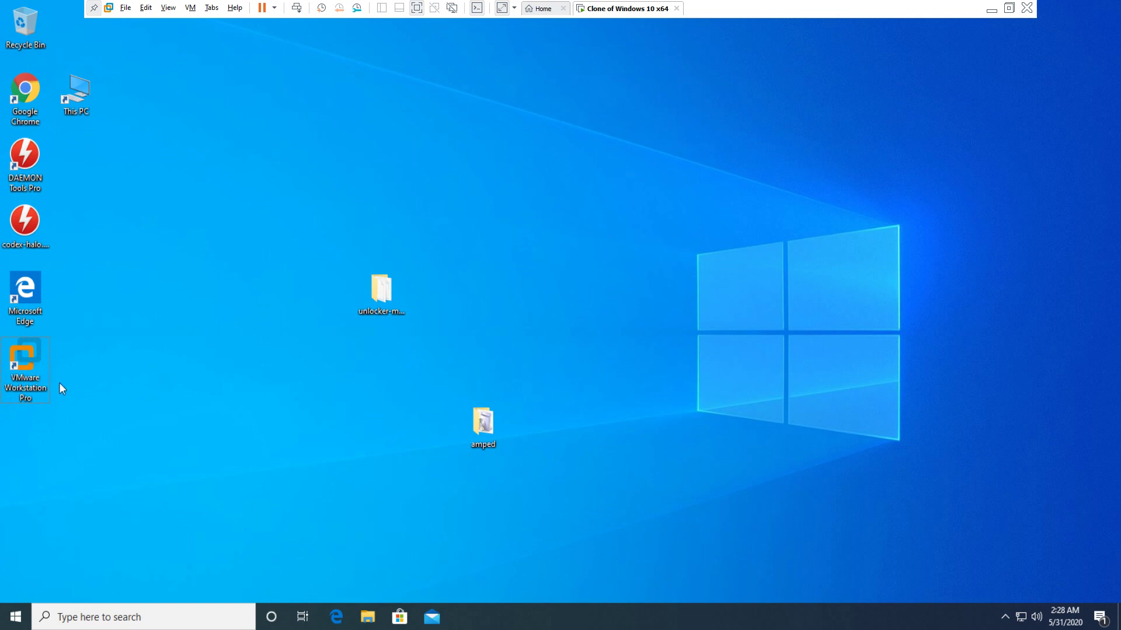
# Launch VMware Workstation, confirm version 15.5.5 under About, exit it, and open unlocker-master.
pyautogui.click(34, 370)
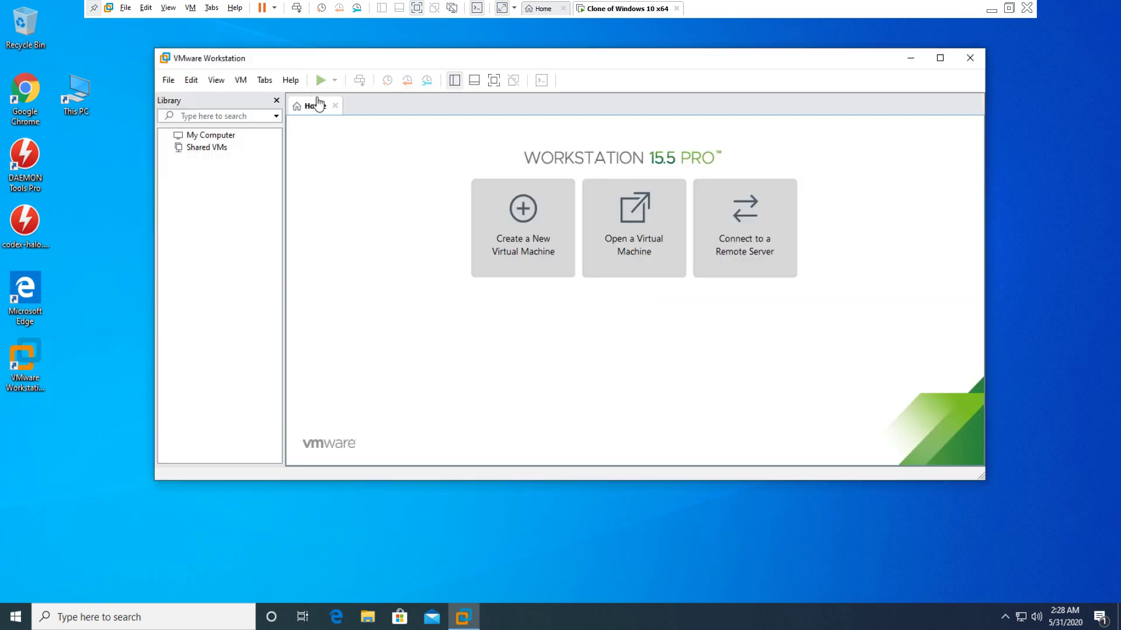
pyautogui.click(290, 82)
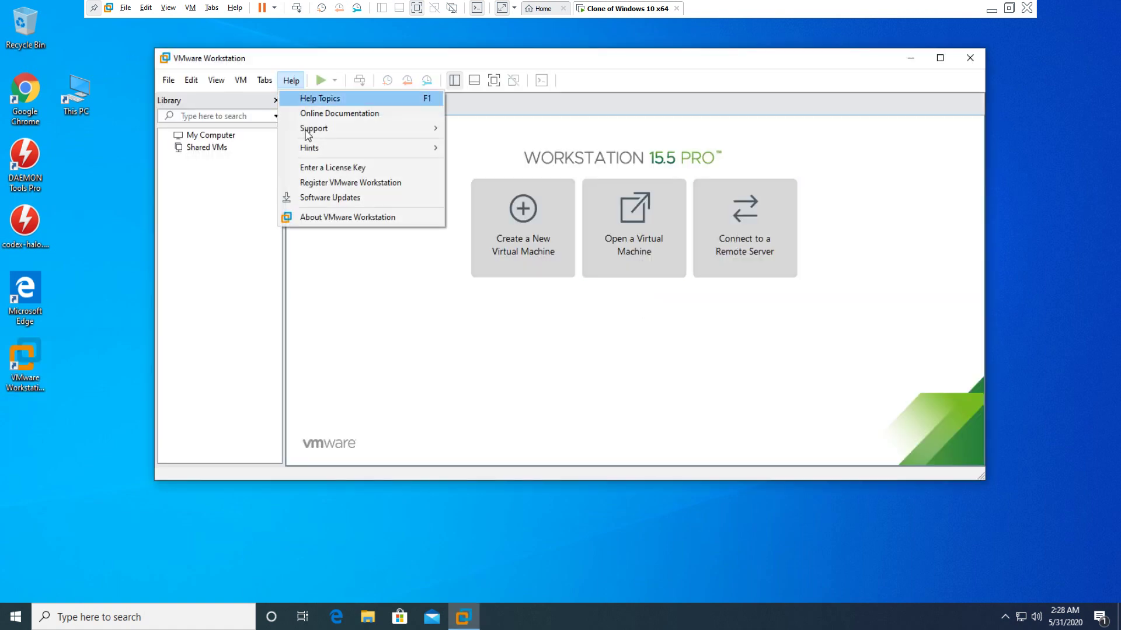
pyautogui.click(323, 218)
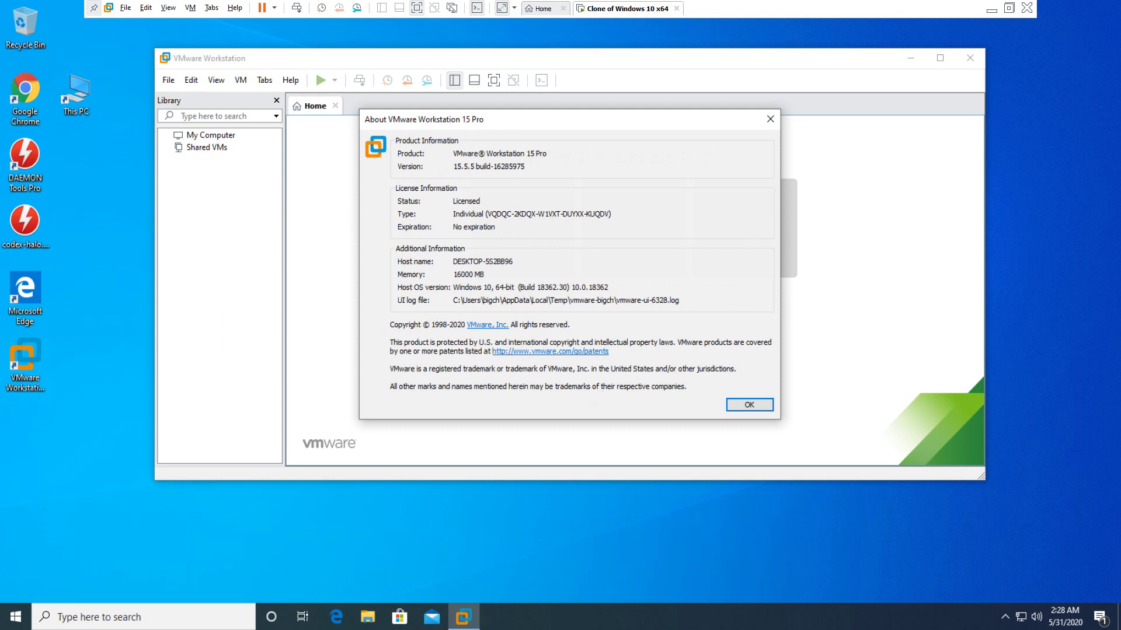
pyautogui.moveTo(473, 123); pyautogui.dragTo(489, 112)
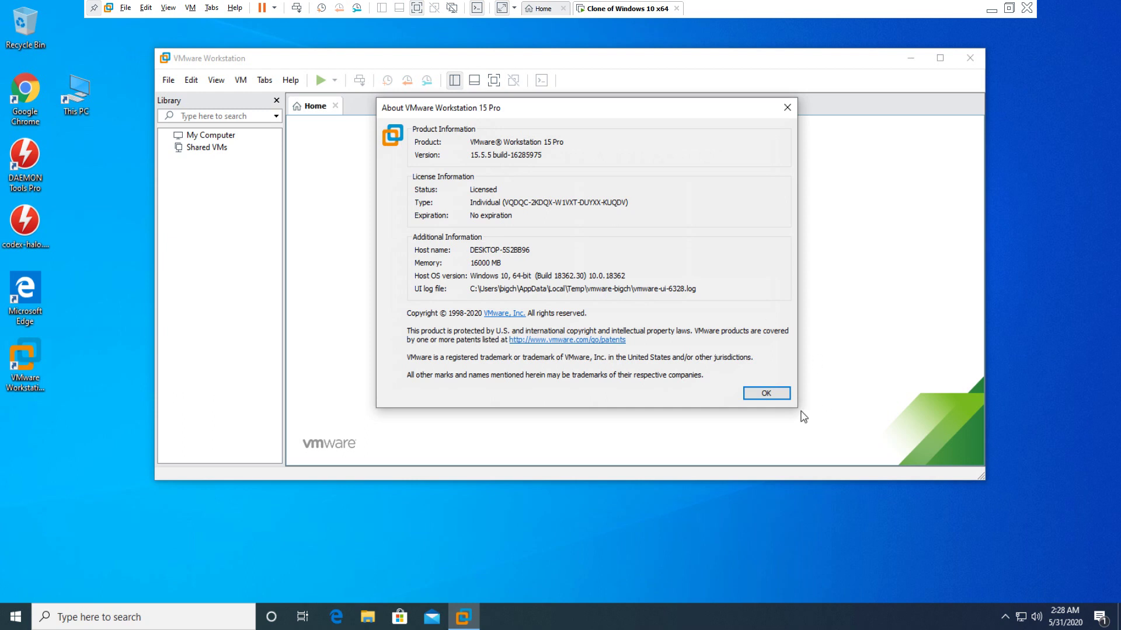
pyautogui.click(756, 394)
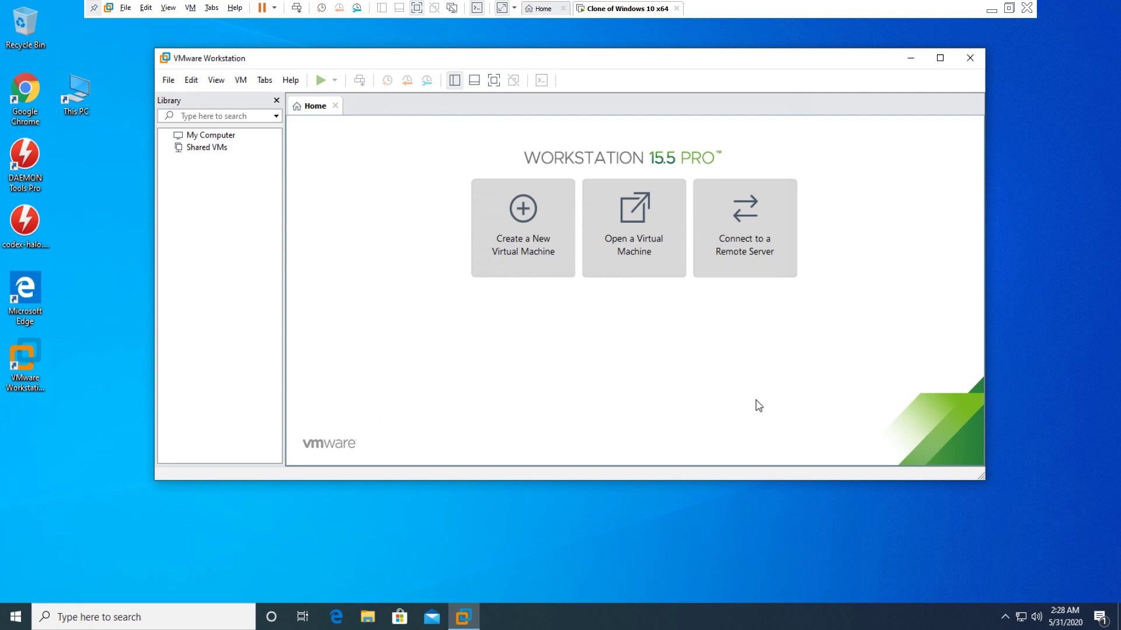
pyautogui.click(969, 59)
pyautogui.doubleClick(378, 285)
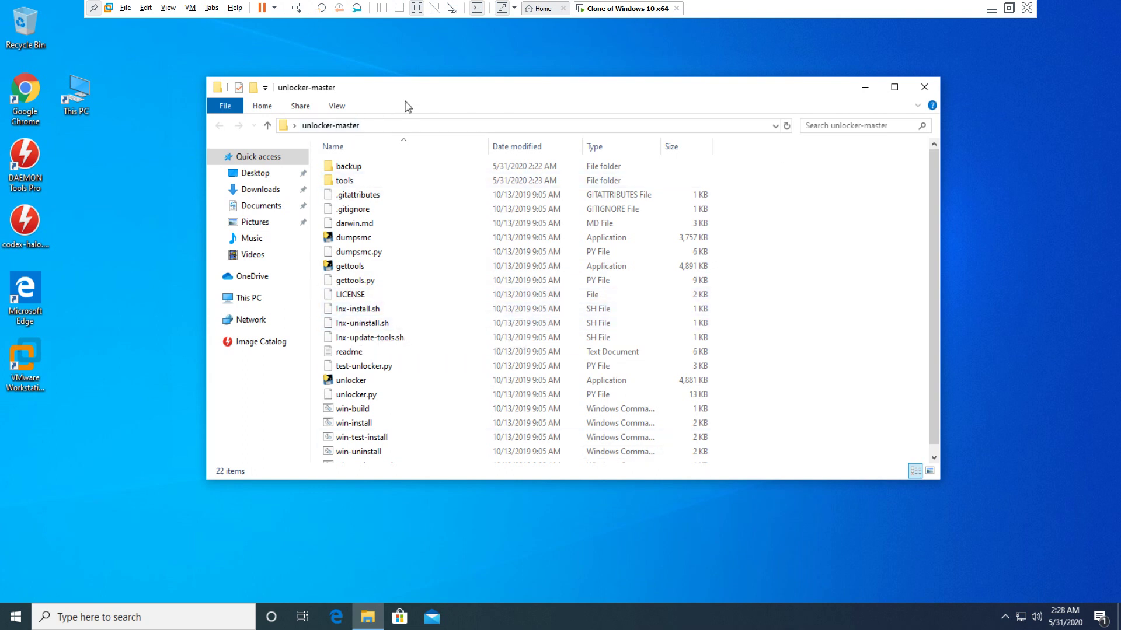
# Inspect the win-install script's context menu in unlocker-master, then close the folder window.
pyautogui.moveTo(407, 92); pyautogui.dragTo(411, 66)
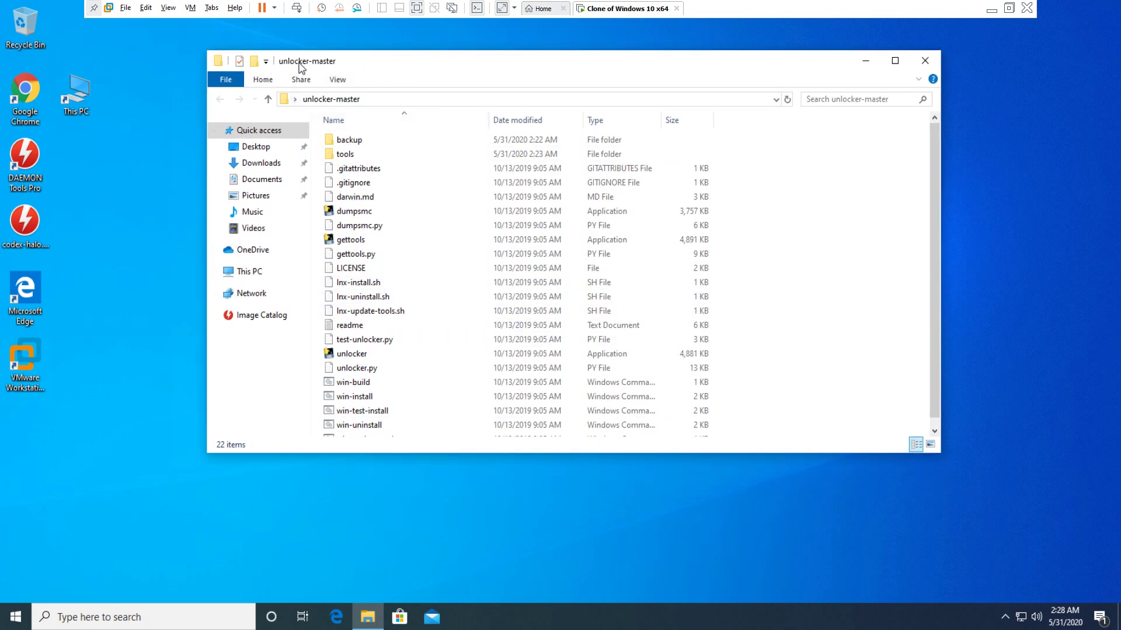
pyautogui.scroll(-2, 495, 358)
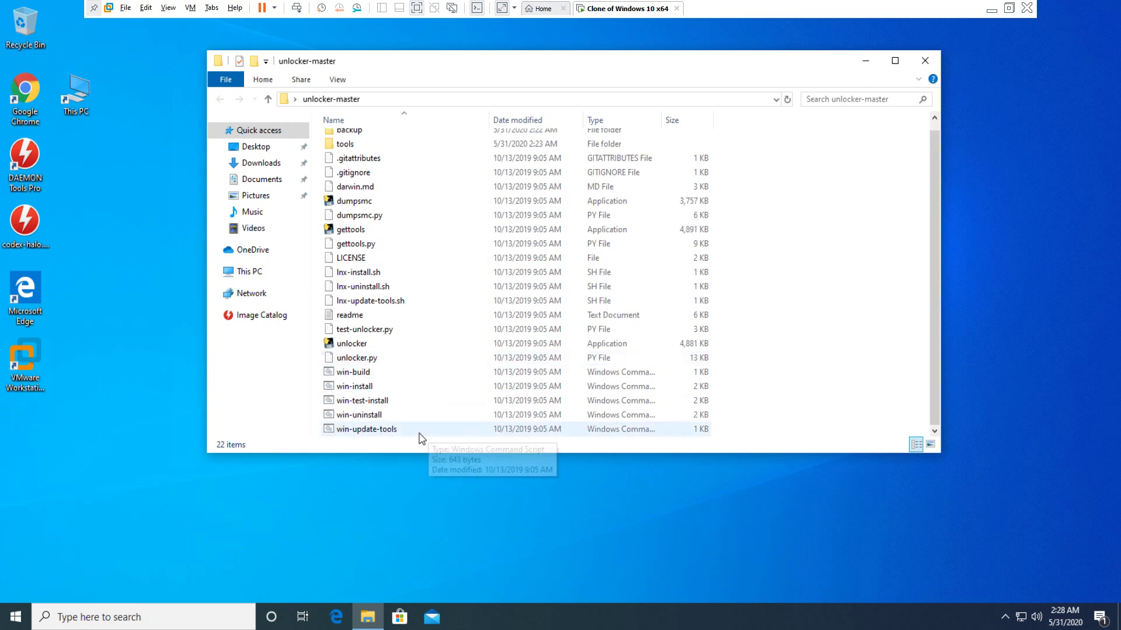
pyautogui.click(360, 388)
pyautogui.rightClick(360, 388)
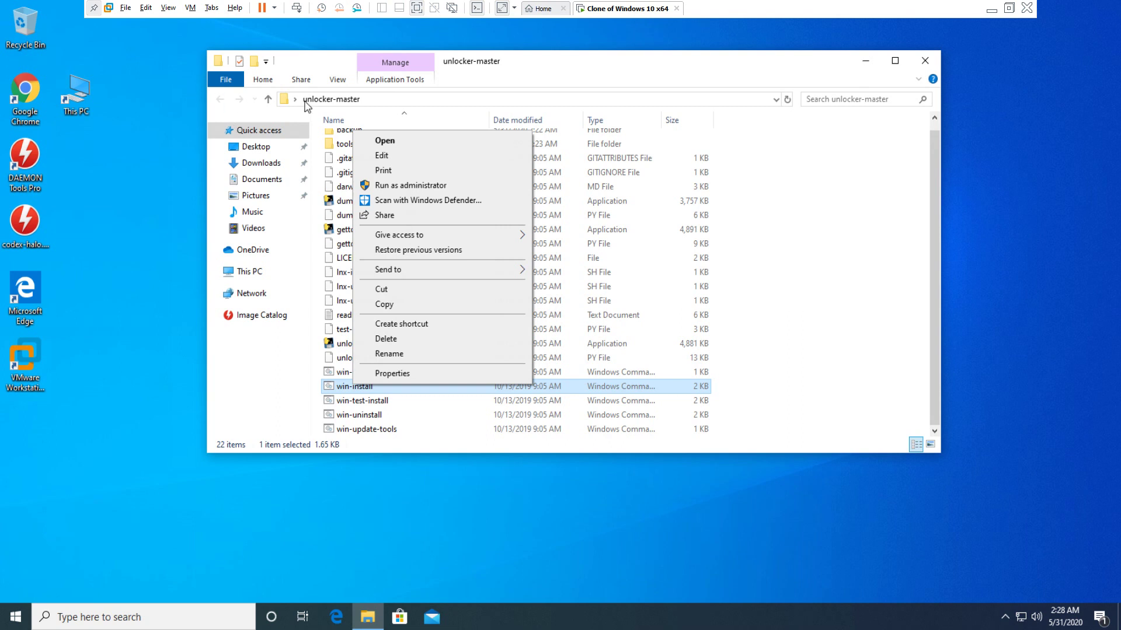
pyautogui.click(610, 68)
pyautogui.moveTo(610, 67); pyautogui.dragTo(599, 70)
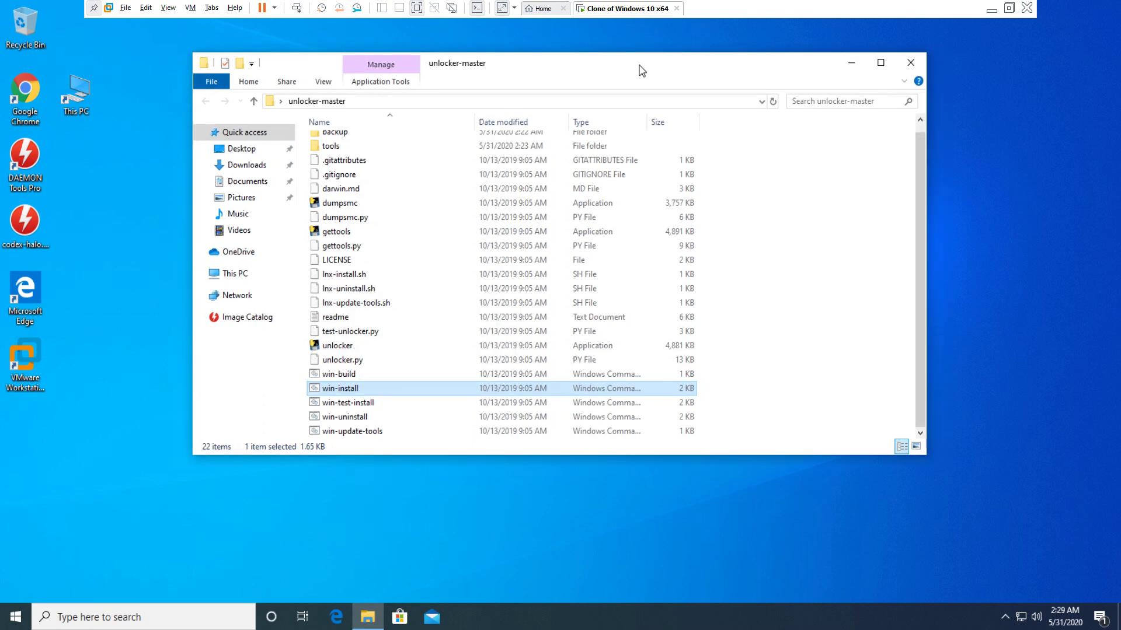
pyautogui.click(920, 66)
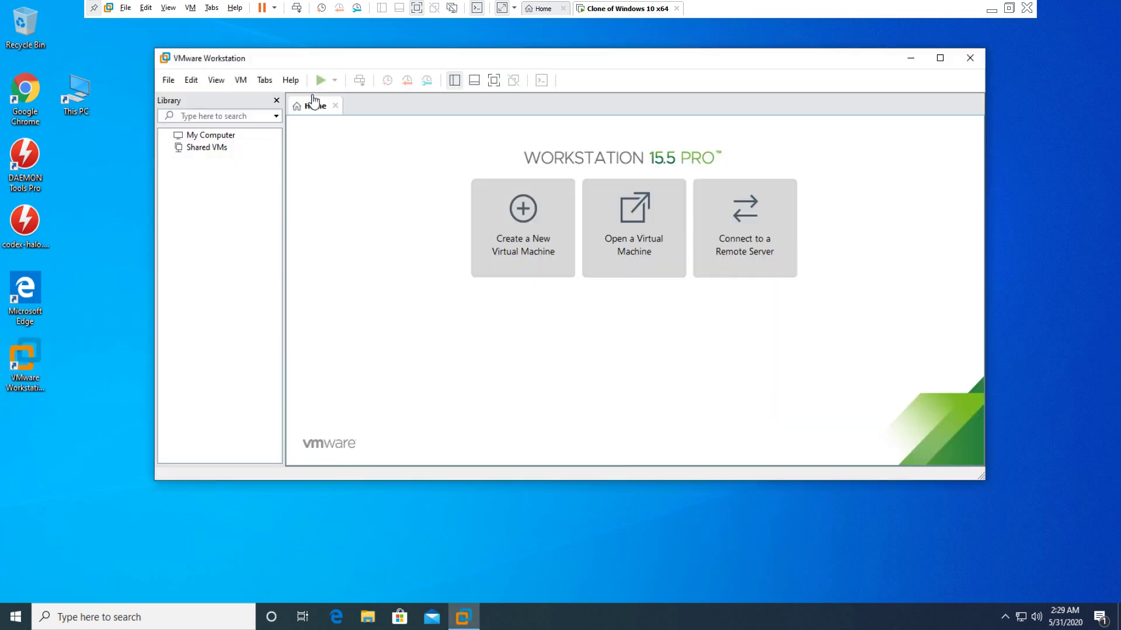
pyautogui.click(292, 80)
pyautogui.click(321, 217)
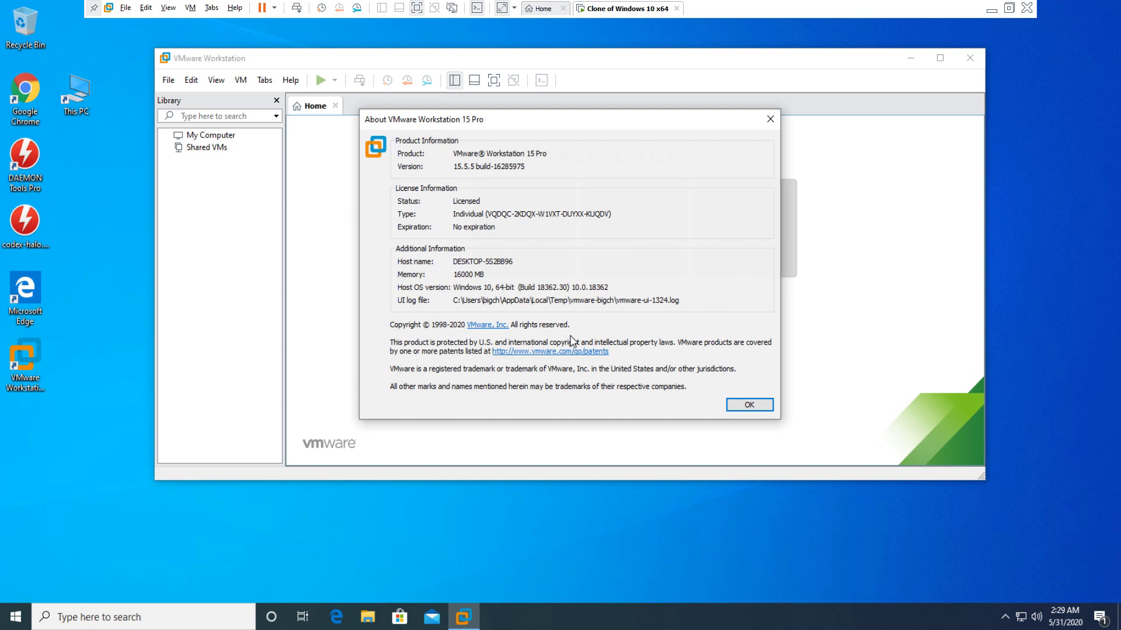
pyautogui.click(749, 405)
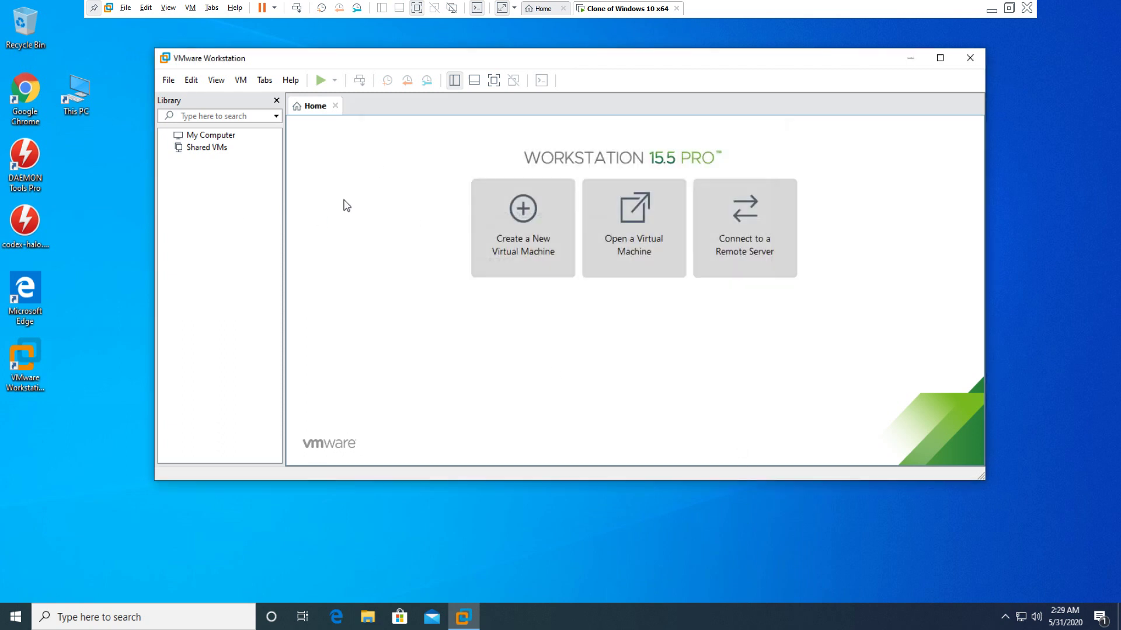
pyautogui.click(517, 247)
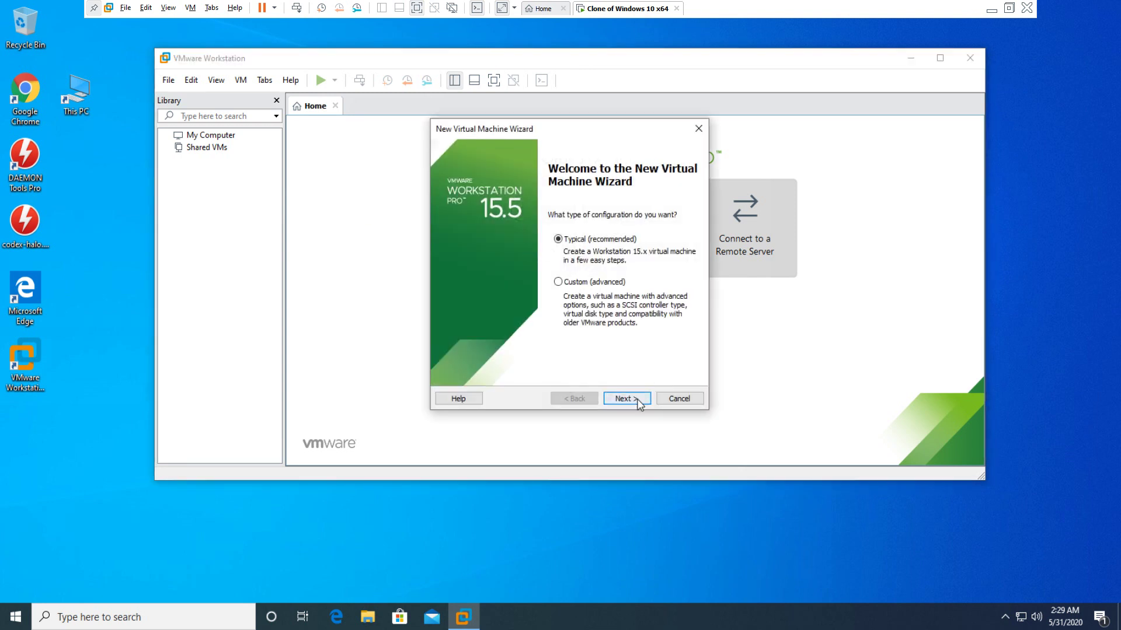
pyautogui.click(638, 402)
pyautogui.click(448, 326)
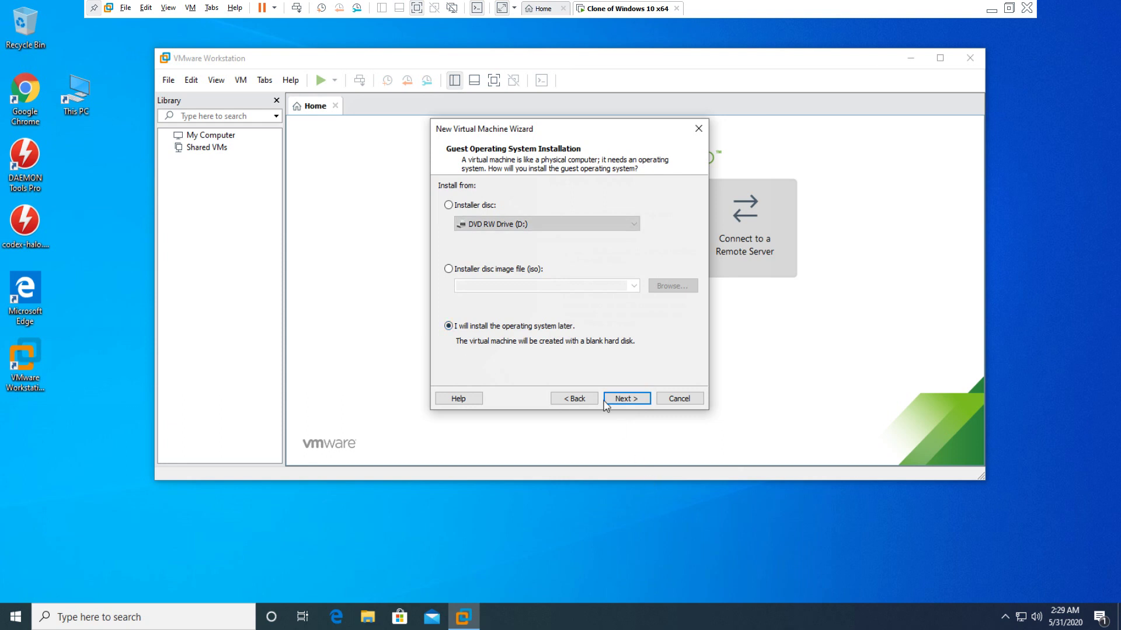
pyautogui.click(605, 404)
pyautogui.click(466, 223)
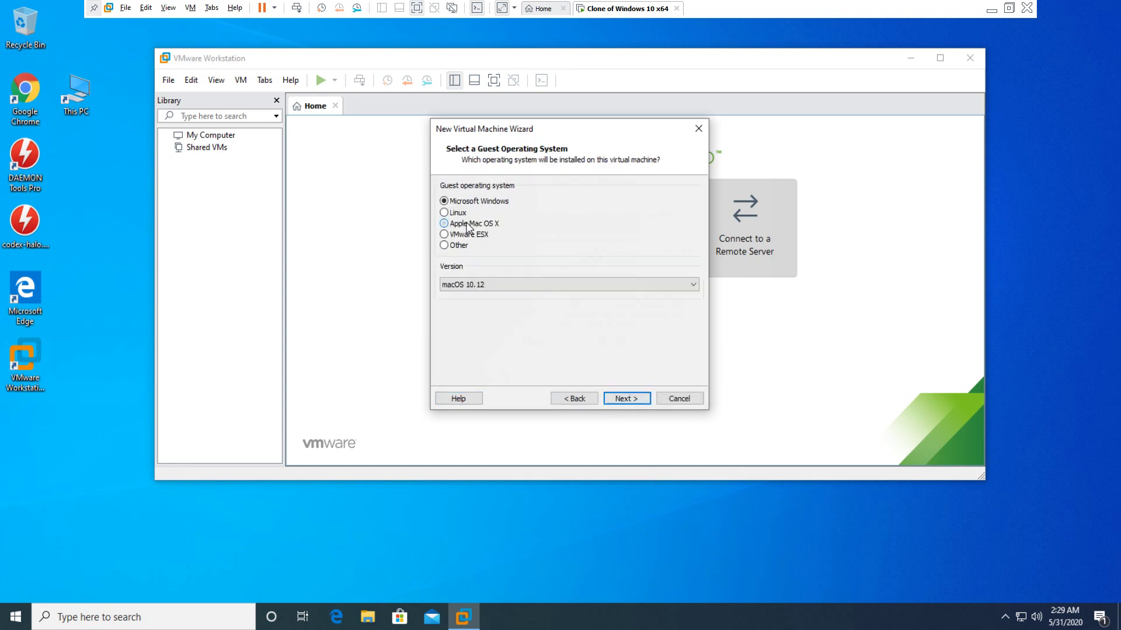
pyautogui.click(496, 285)
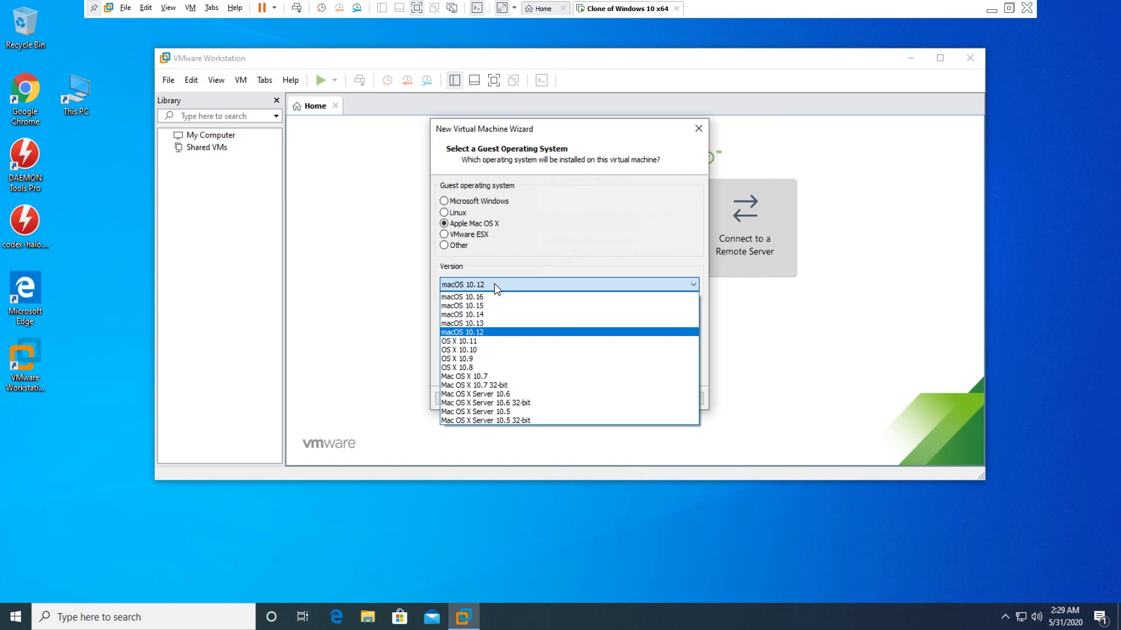
pyautogui.click(294, 227)
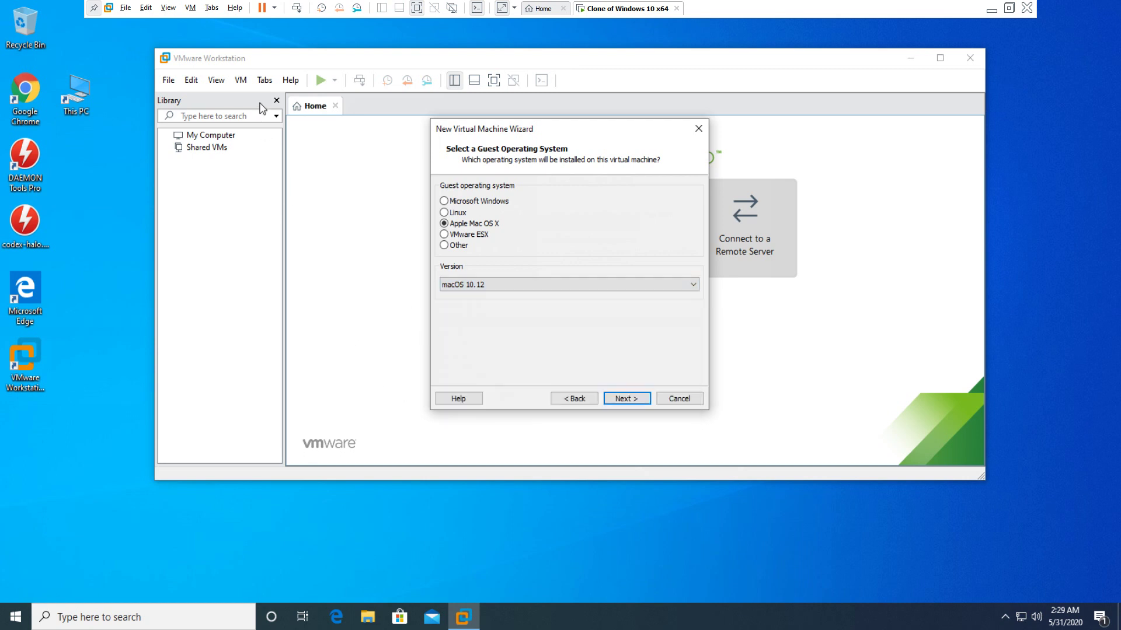
pyautogui.click(680, 400)
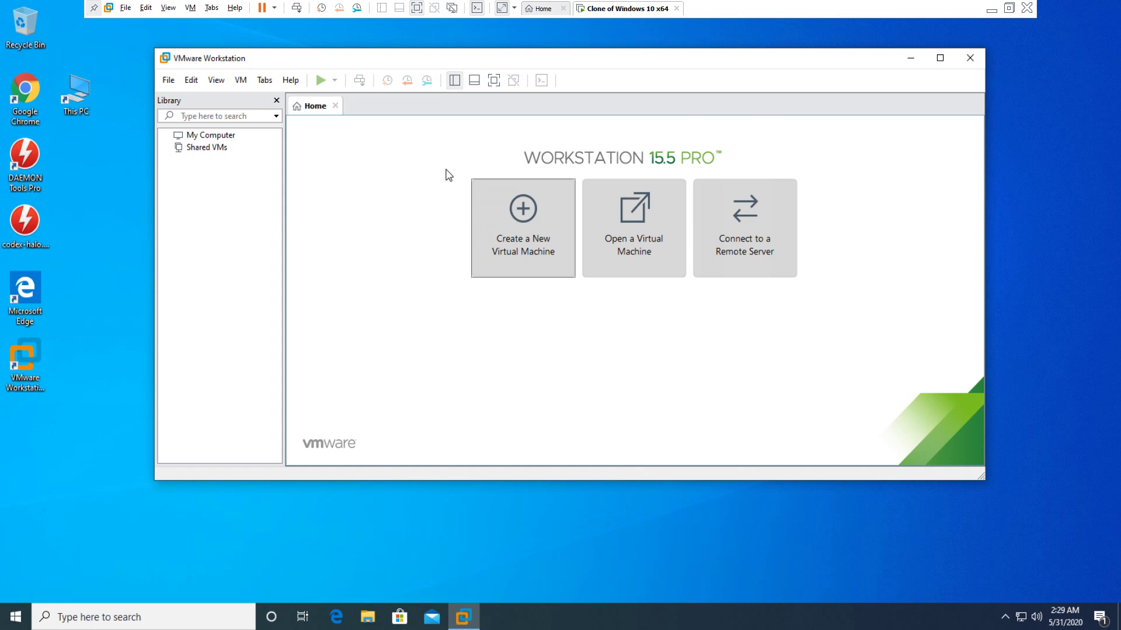
# Check the 15.5.5 version in Help > About, dismiss it, and exit VMware Workstation.
pyautogui.click(291, 80)
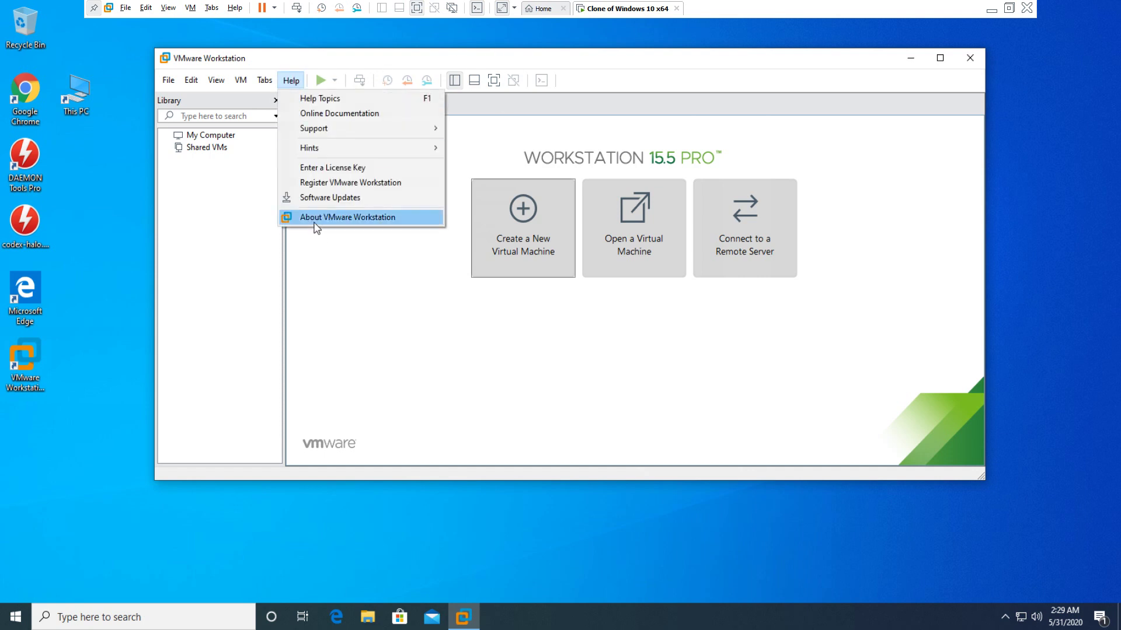
pyautogui.click(347, 217)
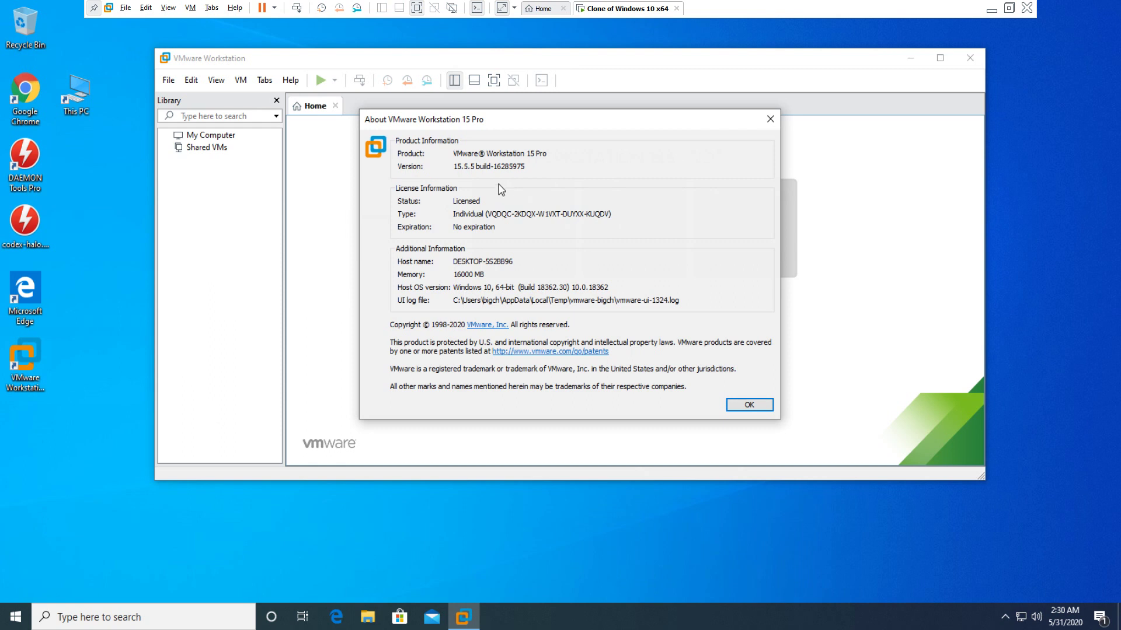
pyautogui.click(771, 119)
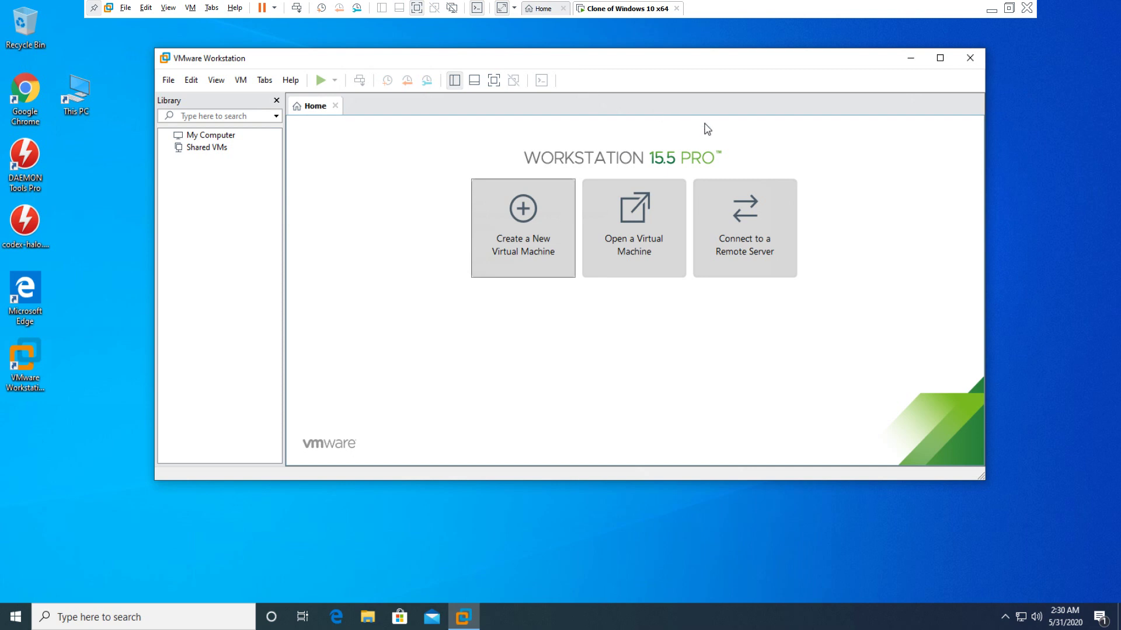
pyautogui.click(969, 57)
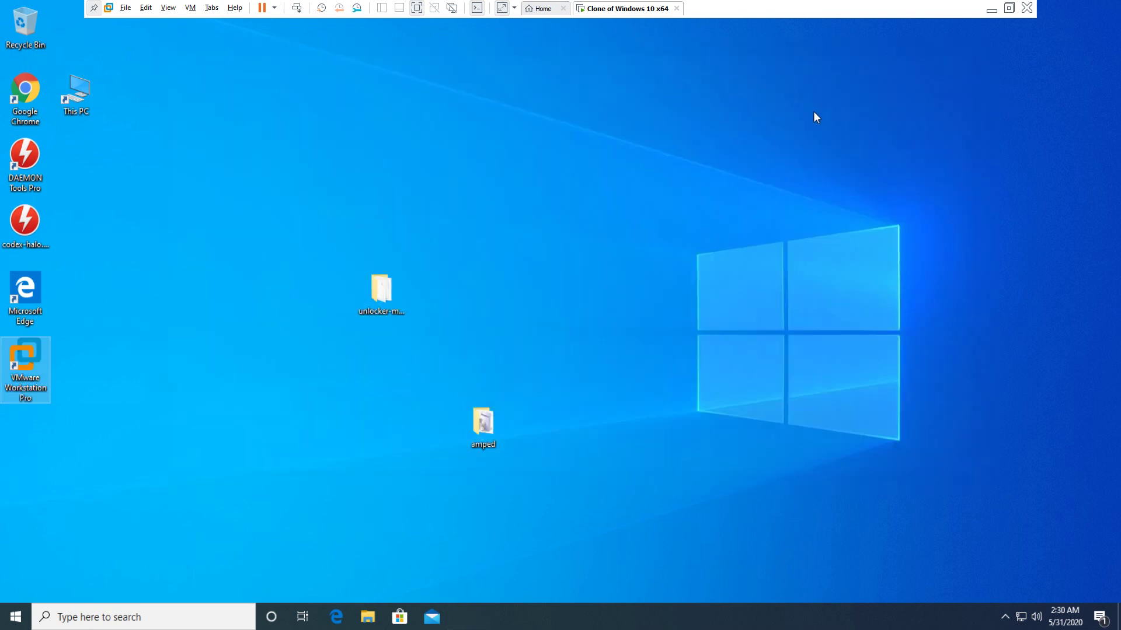
pyautogui.doubleClick(382, 293)
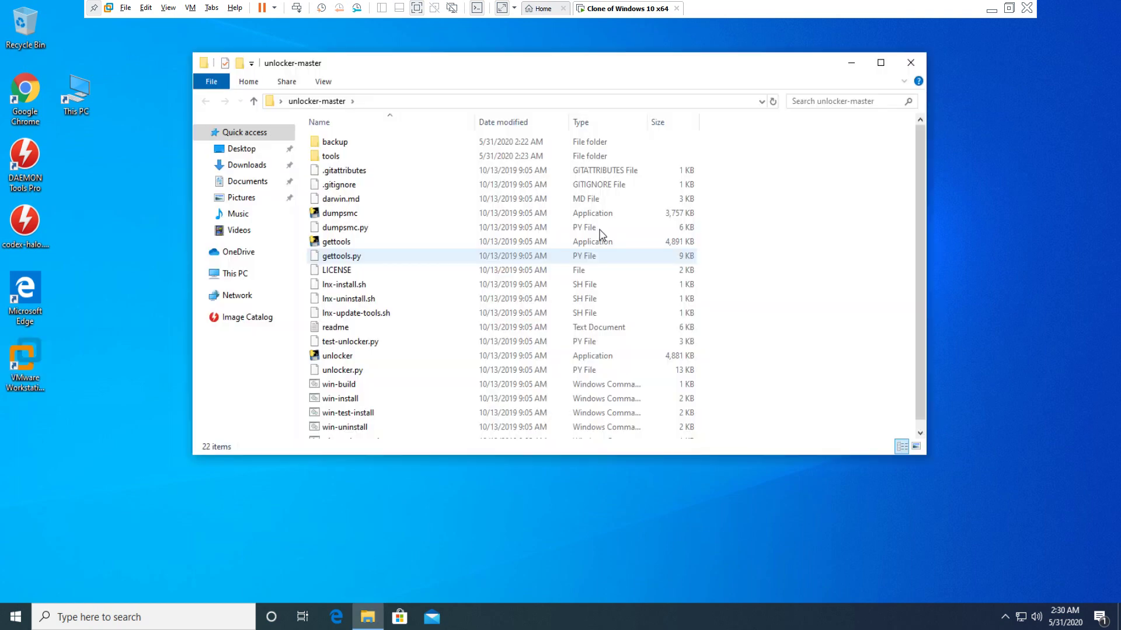
pyautogui.click(904, 68)
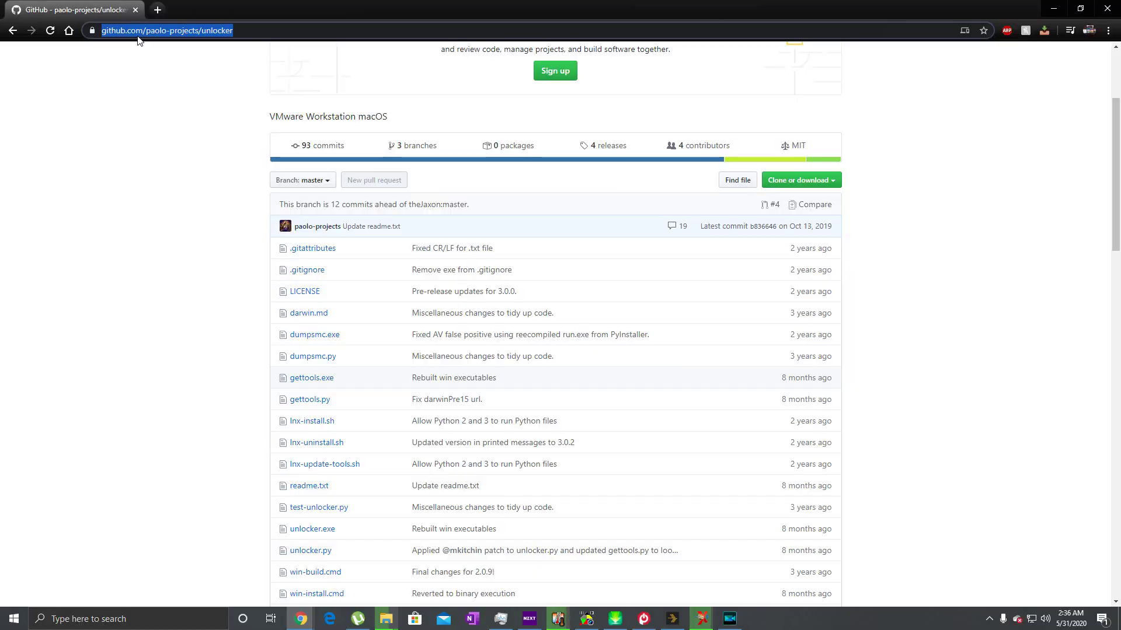
pyautogui.scroll(-3, 127, 276)
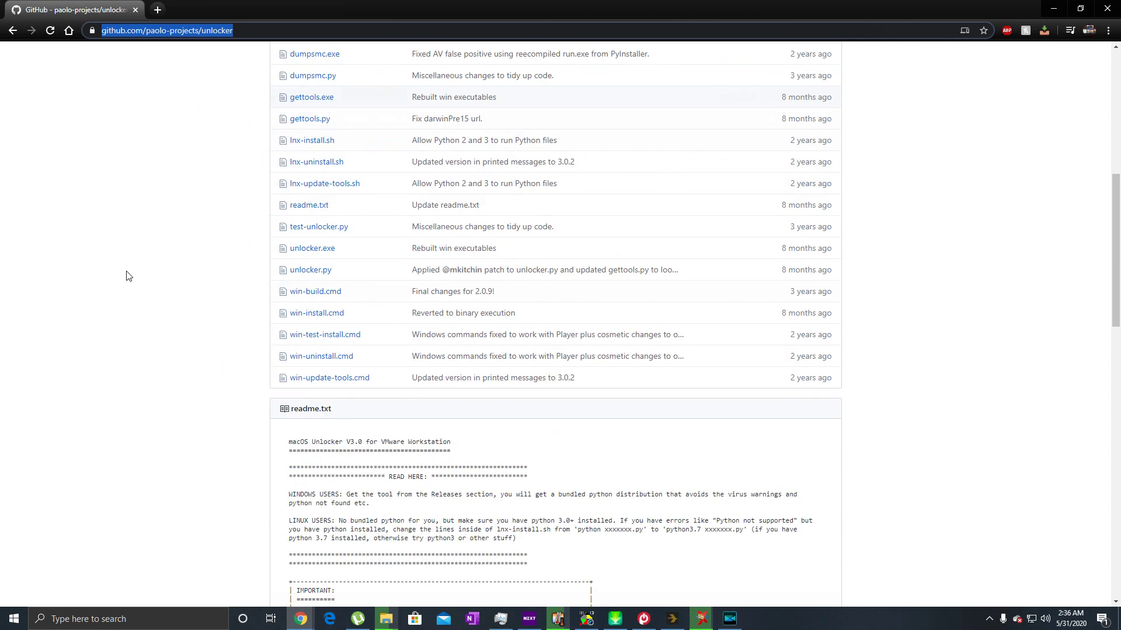
pyautogui.scroll(-2, 127, 276)
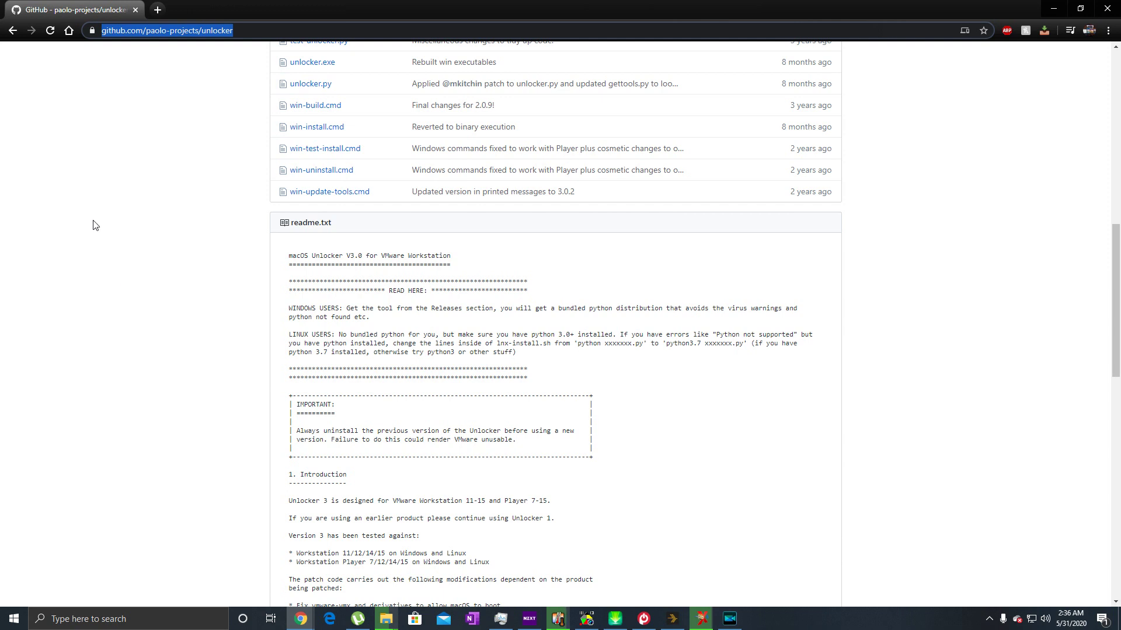
pyautogui.scroll(4, 256, 215)
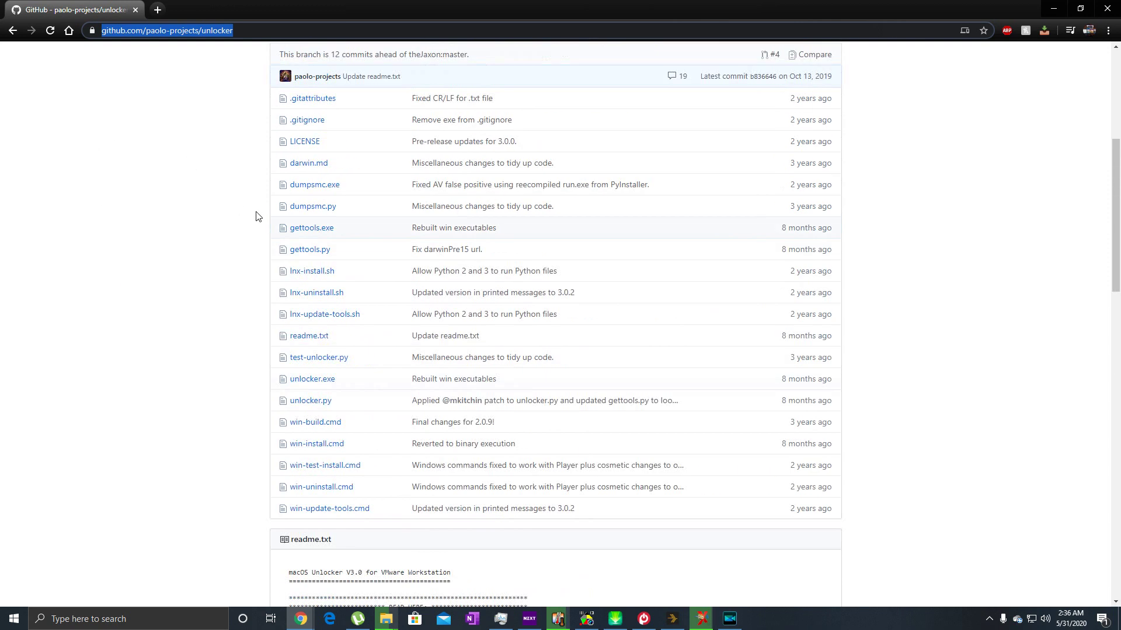
pyautogui.scroll(2, 138, 115)
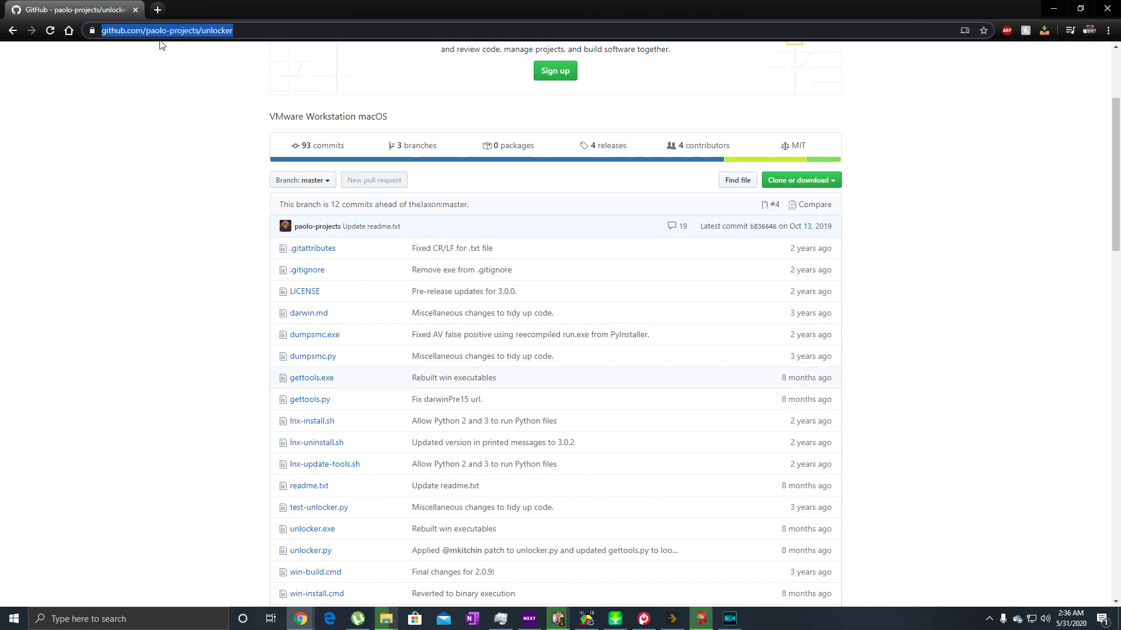
pyautogui.scroll(2, 219, 158)
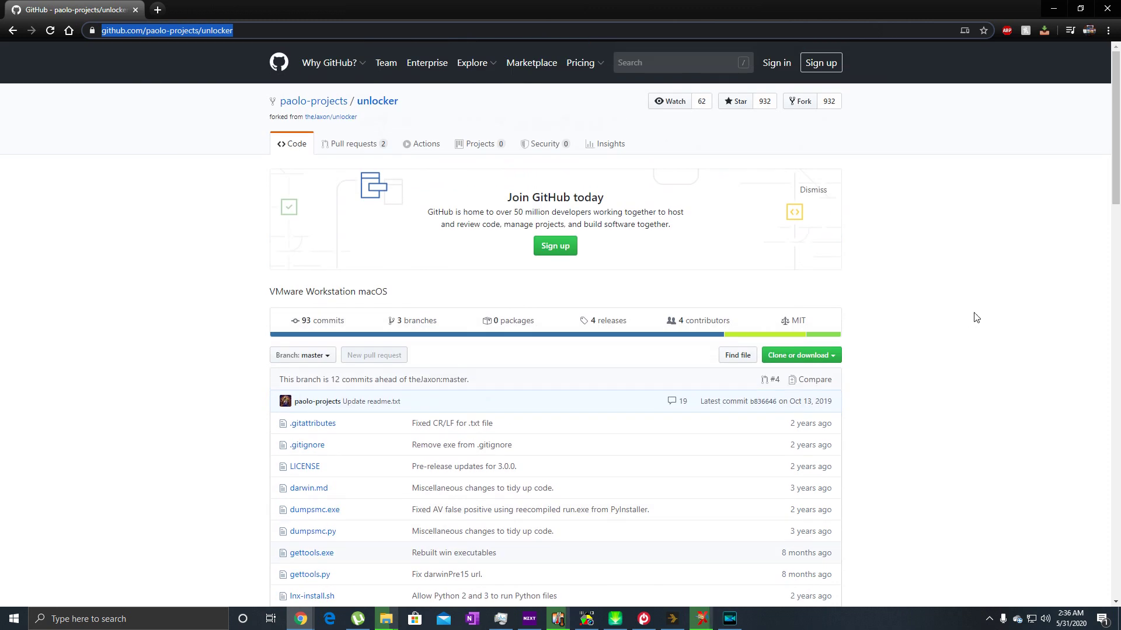
pyautogui.scroll(-5, 477, 291)
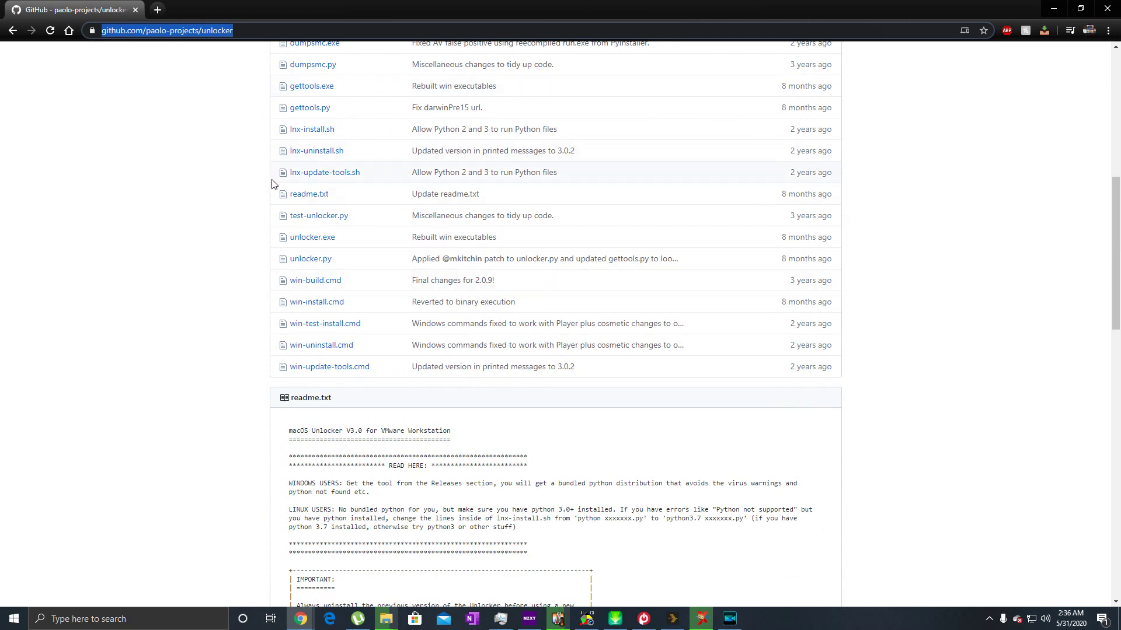
pyautogui.scroll(2, 370, 283)
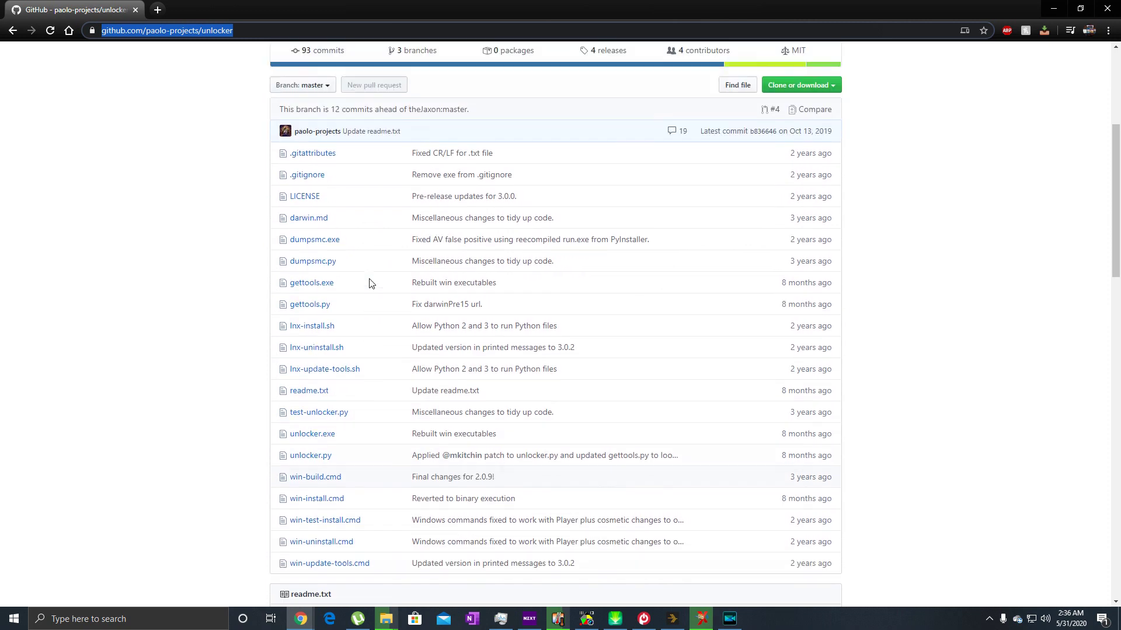
pyautogui.scroll(1, 613, 263)
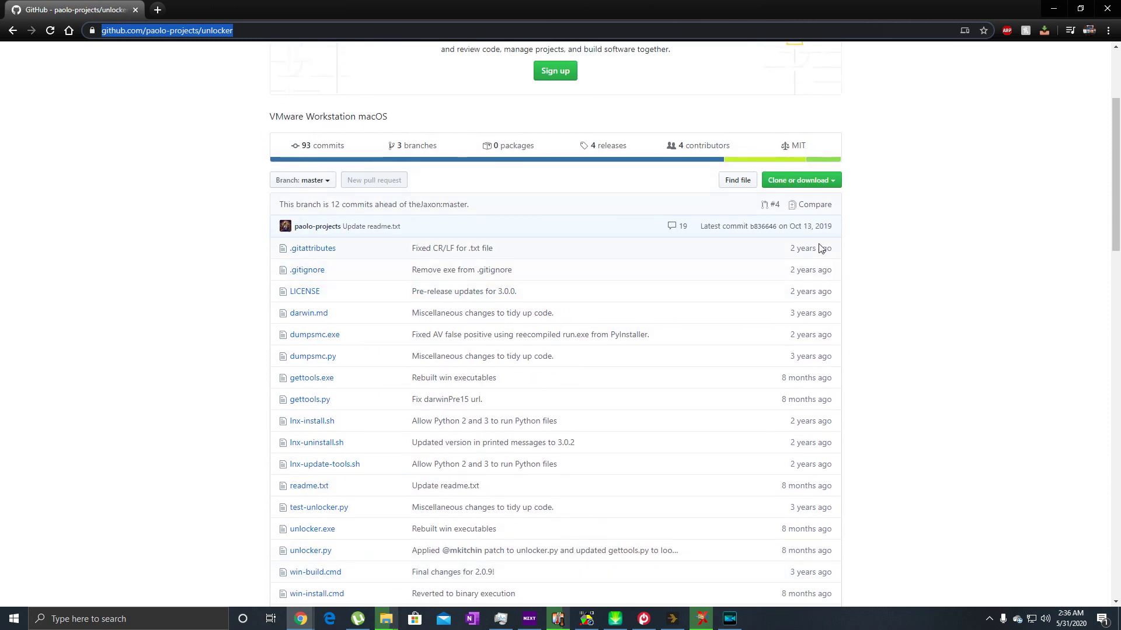
pyautogui.click(796, 183)
# Download the unlocker repository from GitHub as unlocker-master (3).zip.
pyautogui.click(791, 273)
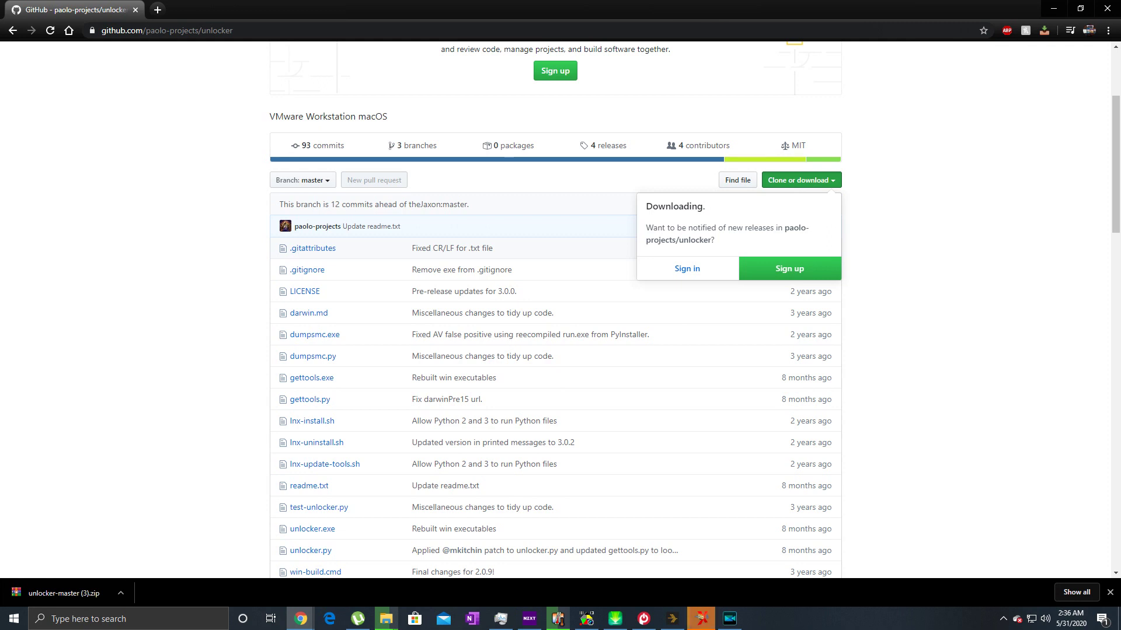
pyautogui.scroll(-3, 382, 426)
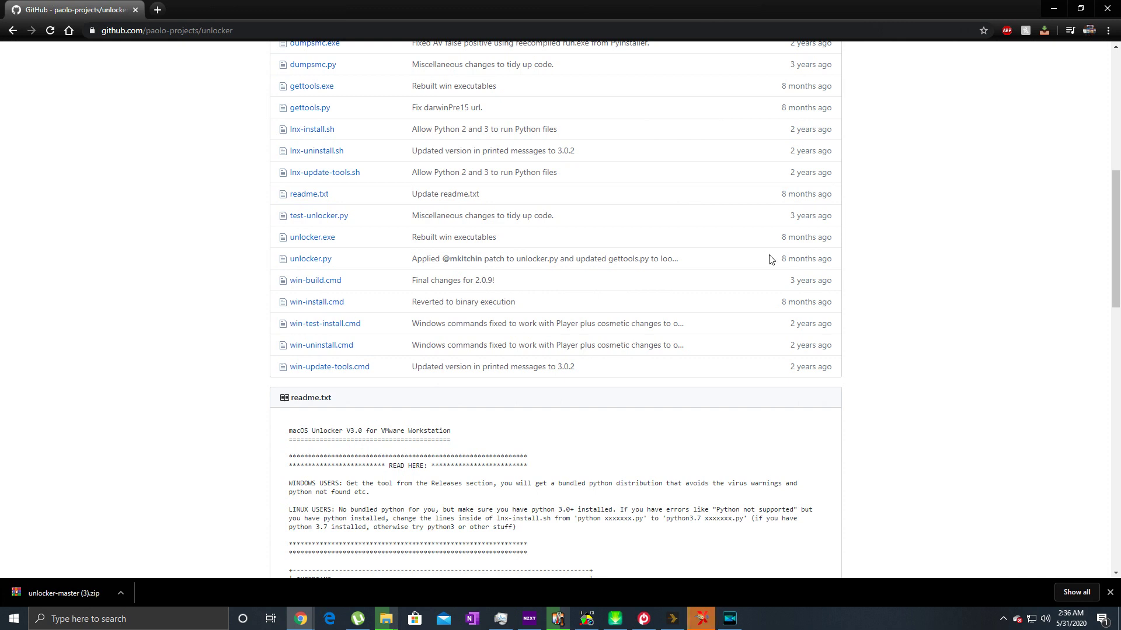
pyautogui.scroll(5, 555, 320)
pyautogui.scroll(-3, 517, 475)
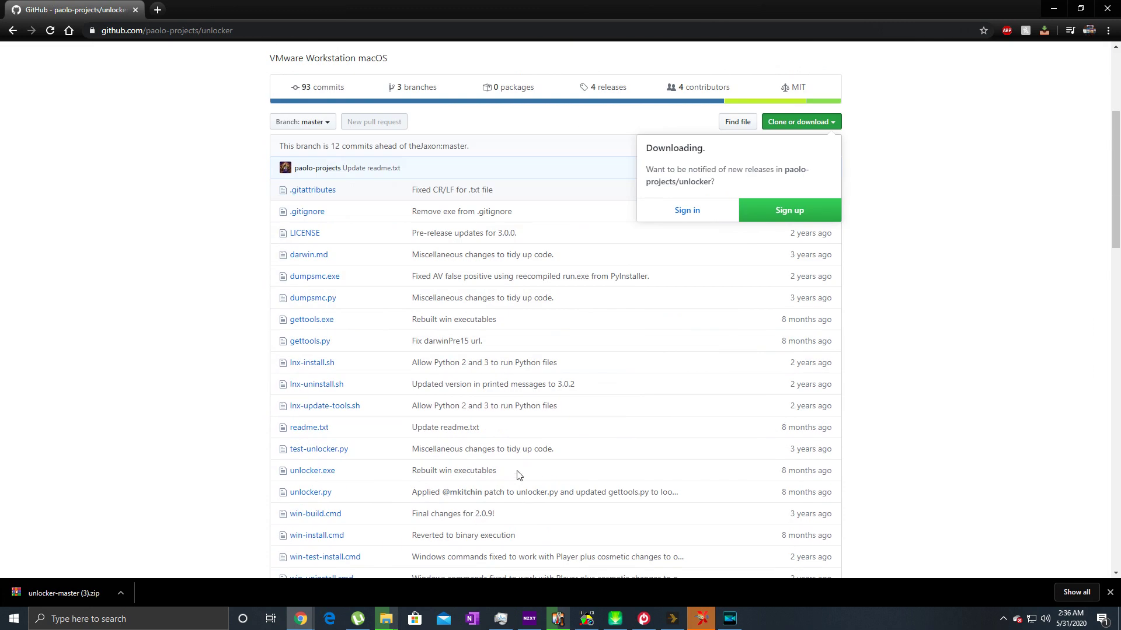